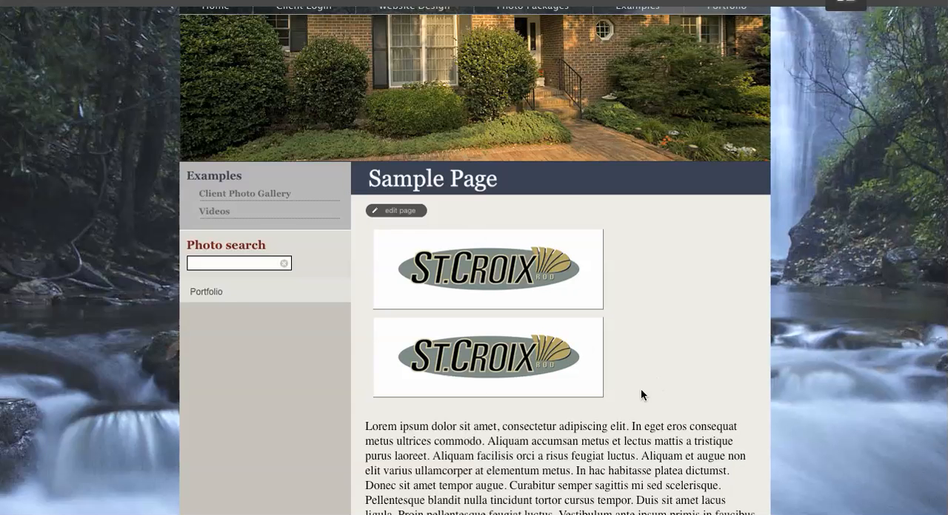
- Open the Sample Page content for editing
scroll(563, 355, down, 3)
scroll(514, 357, down, 2)
scroll(465, 360, up, 2)
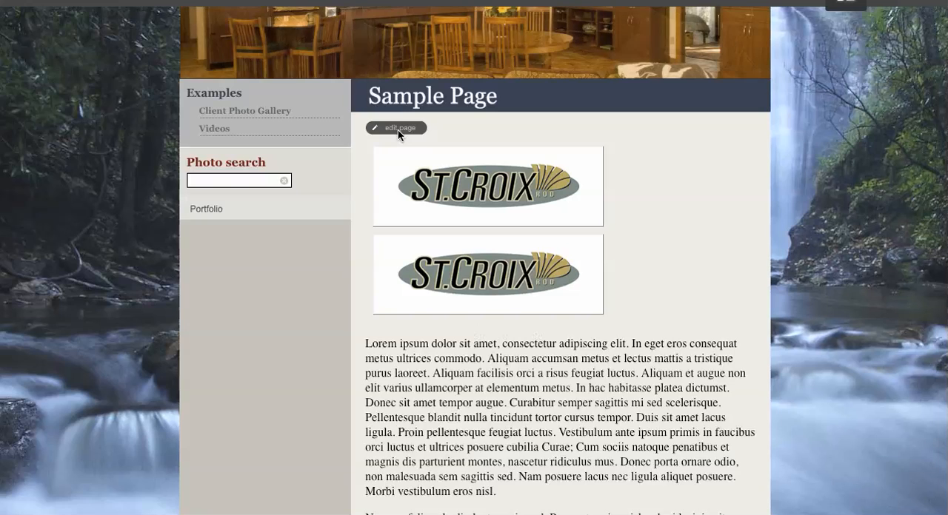
click(398, 129)
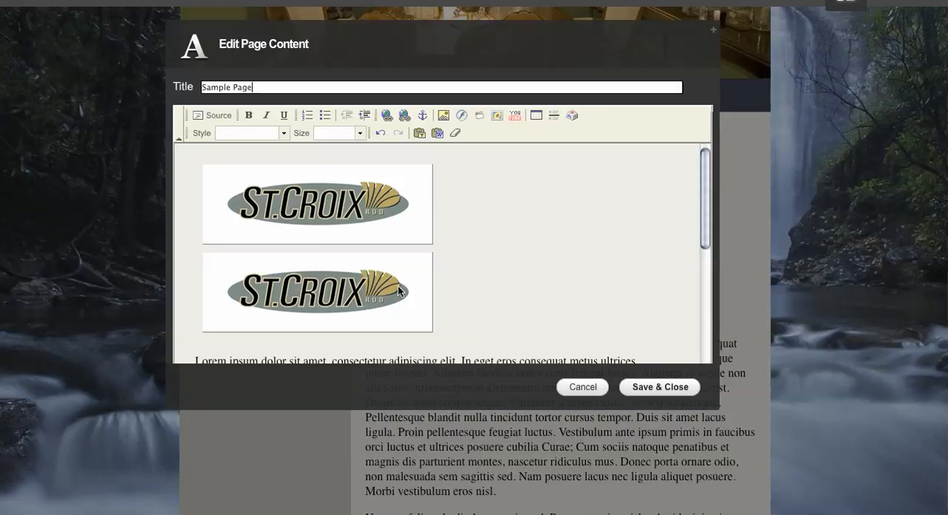
- Review the link address and target window options in the first St. Croix logo's image properties, and accept the dialog
click(343, 213)
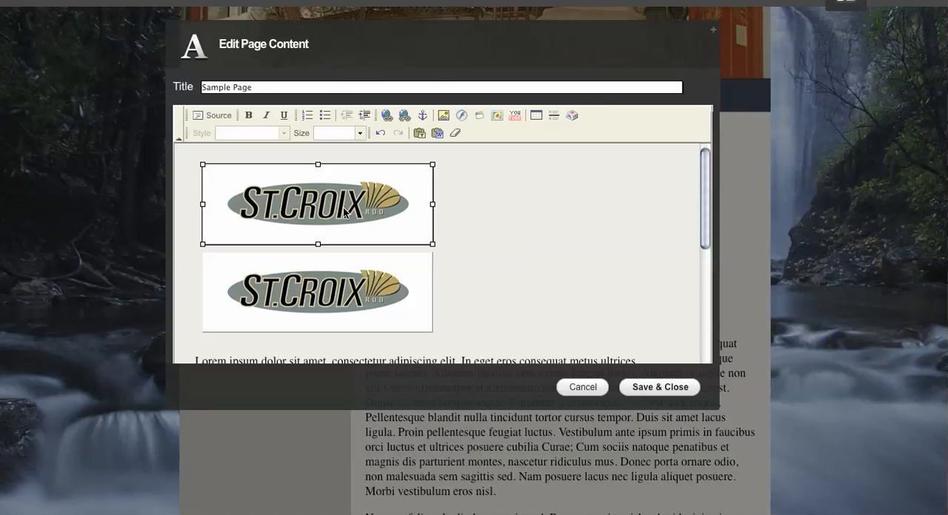
right_click(343, 213)
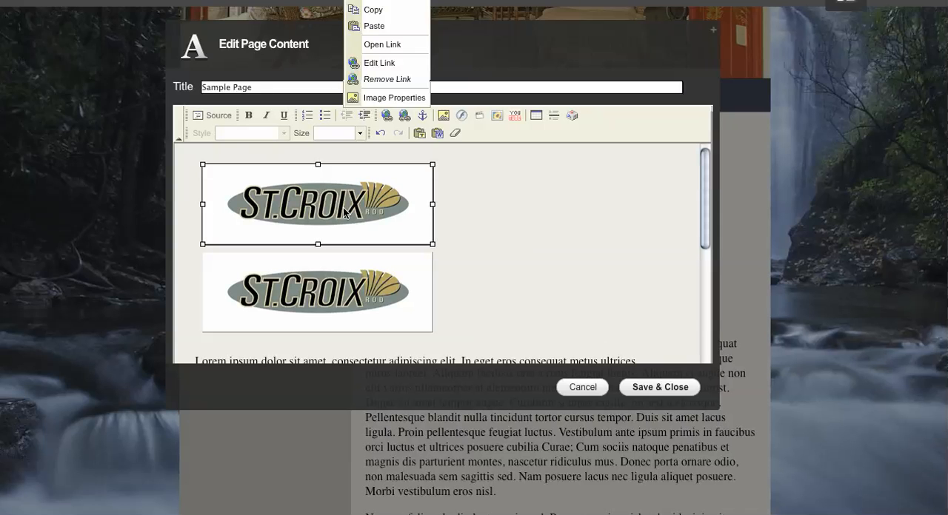
click(381, 97)
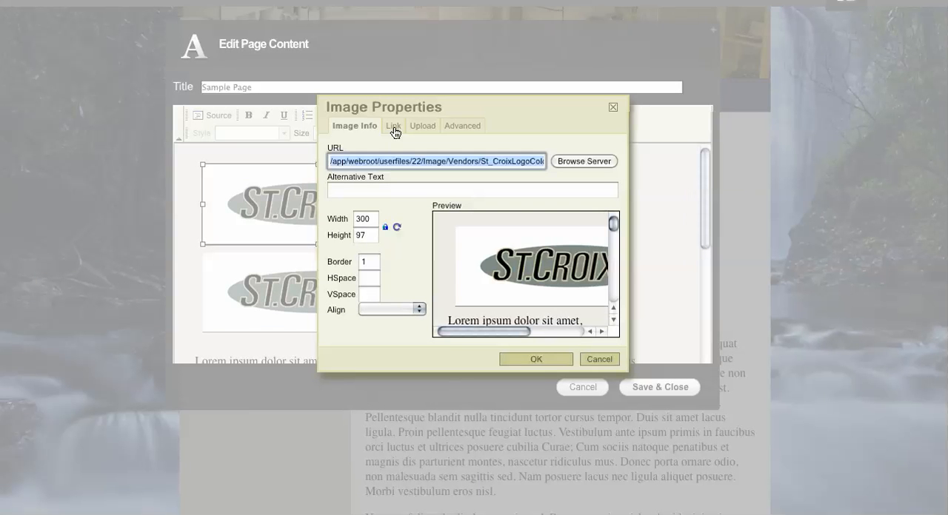
click(393, 129)
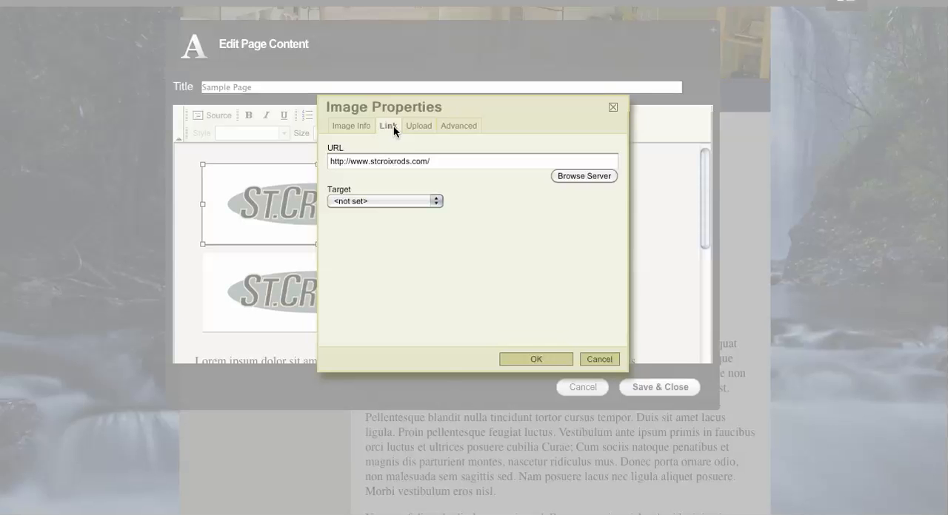
click(433, 161)
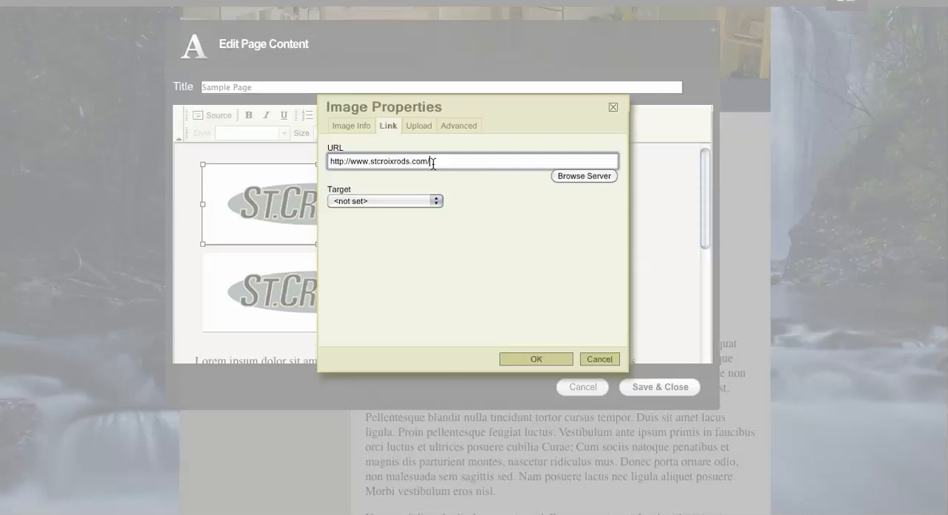
drag(433, 161, 326, 161)
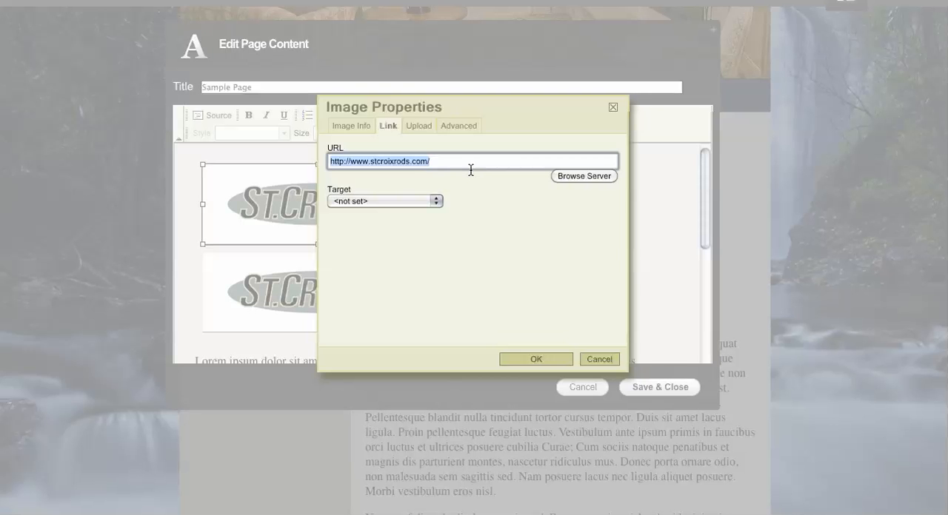
click(436, 202)
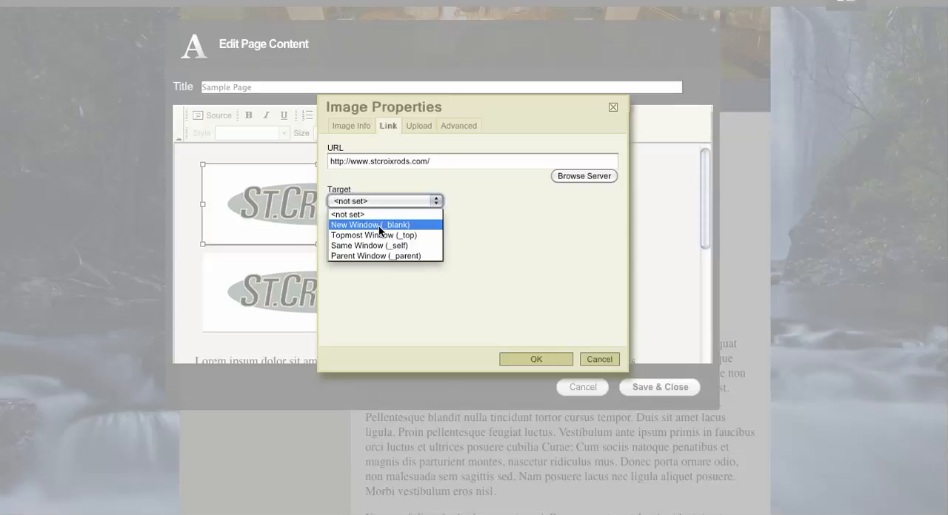
click(438, 162)
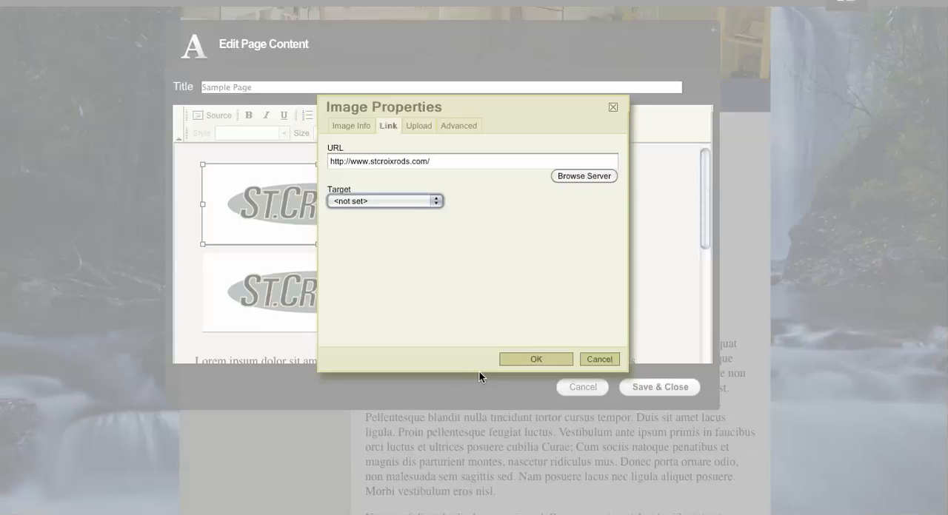
click(562, 360)
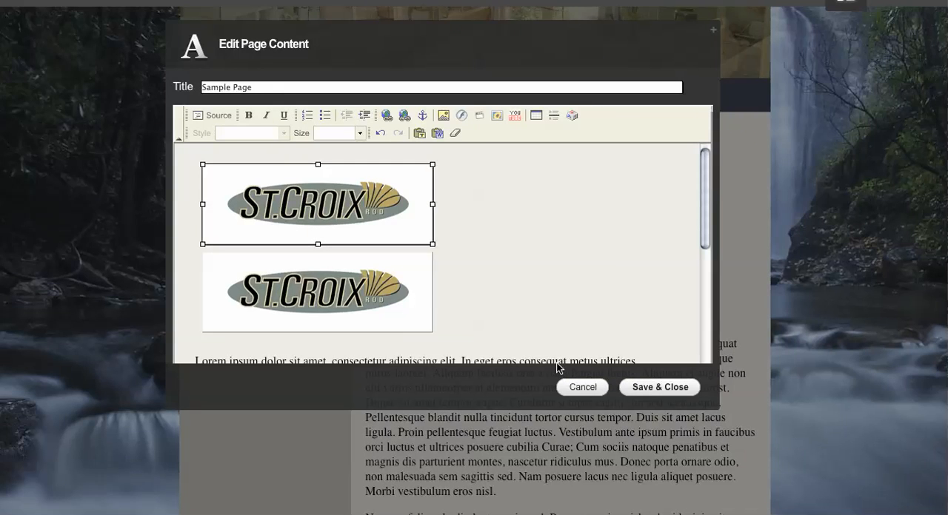
- Check the link settings in the second St. Croix logo's image properties without changing them, and save and close the page content
click(357, 293)
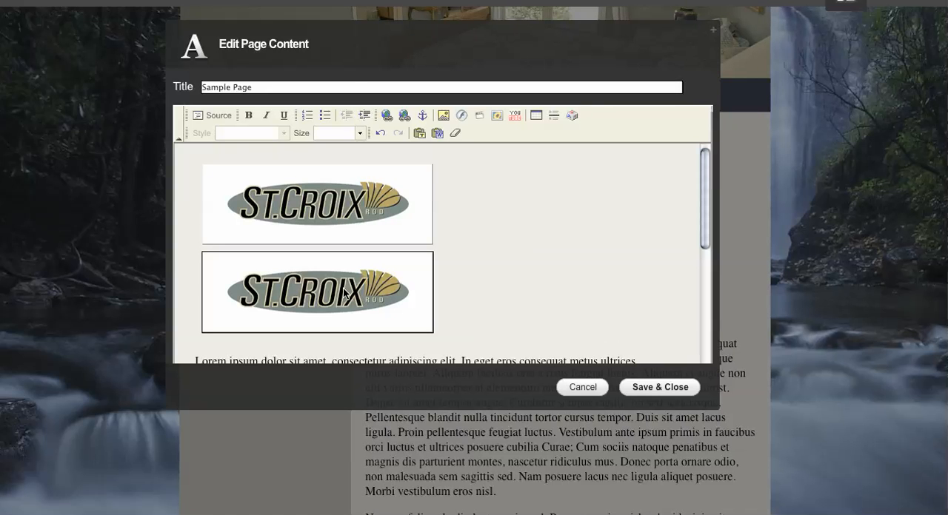
right_click(343, 294)
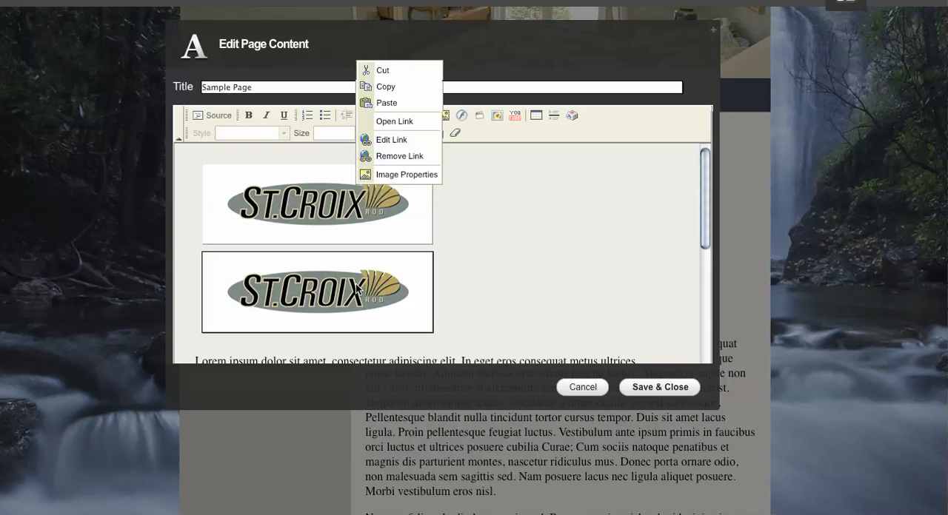
click(407, 174)
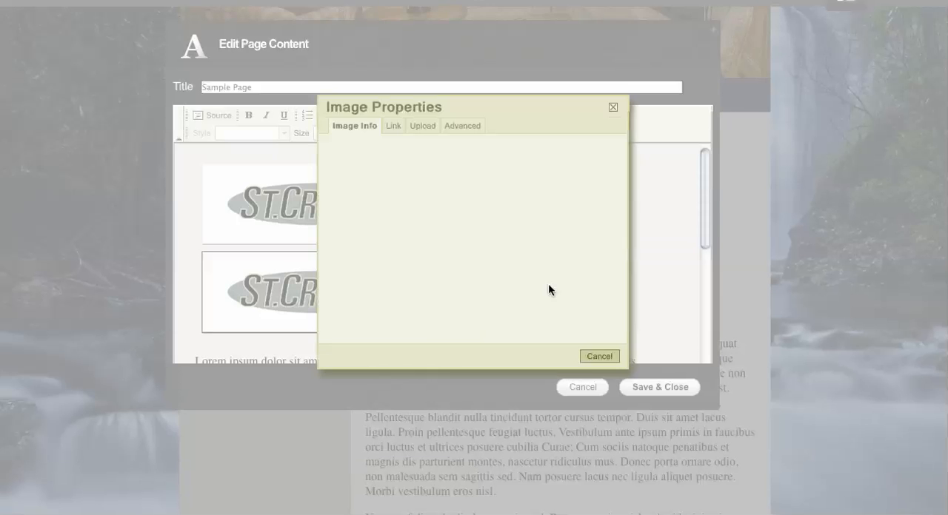
click(391, 125)
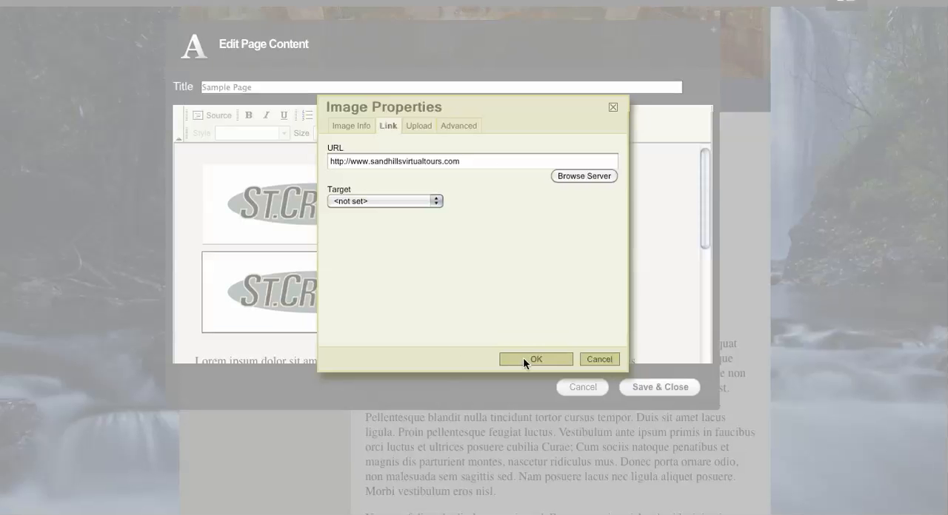
click(600, 360)
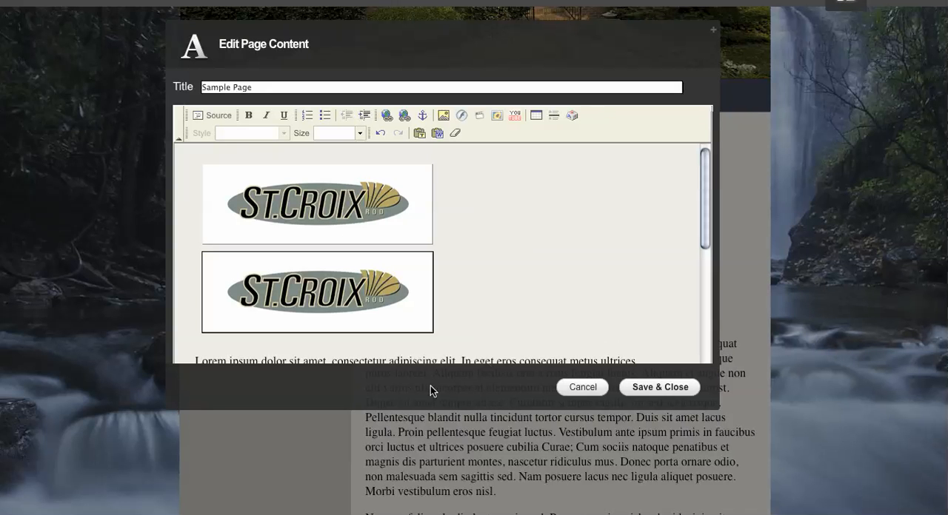
click(669, 388)
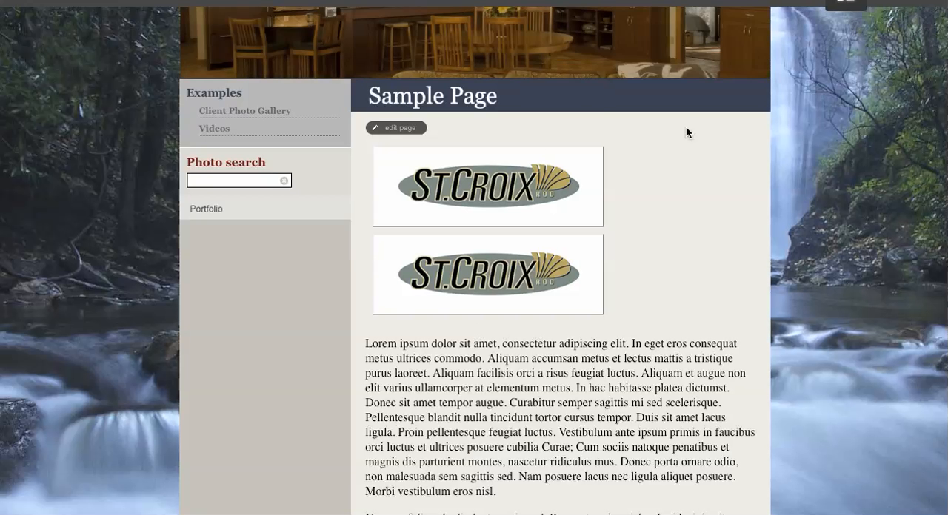
- Test the links of both St. Croix logos on the Sample Page and look through the page opened by the second
click(494, 177)
click(503, 280)
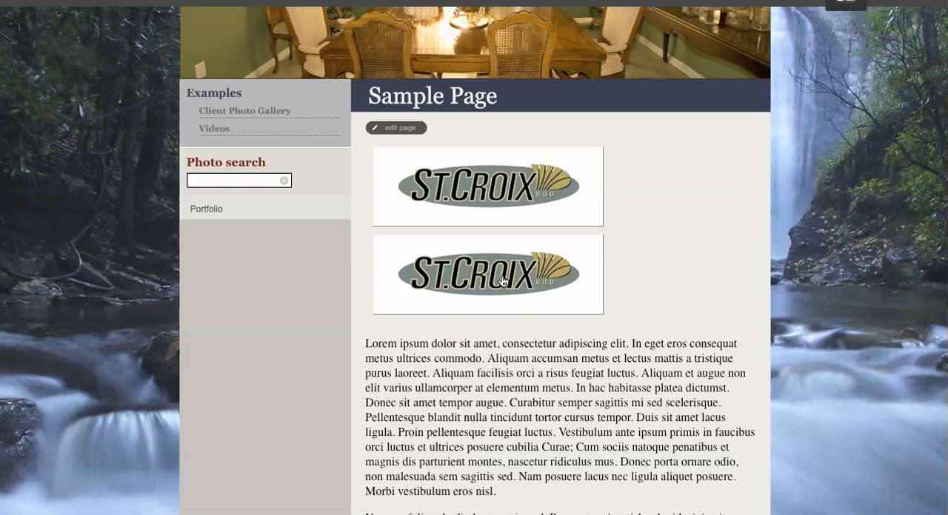
click(502, 280)
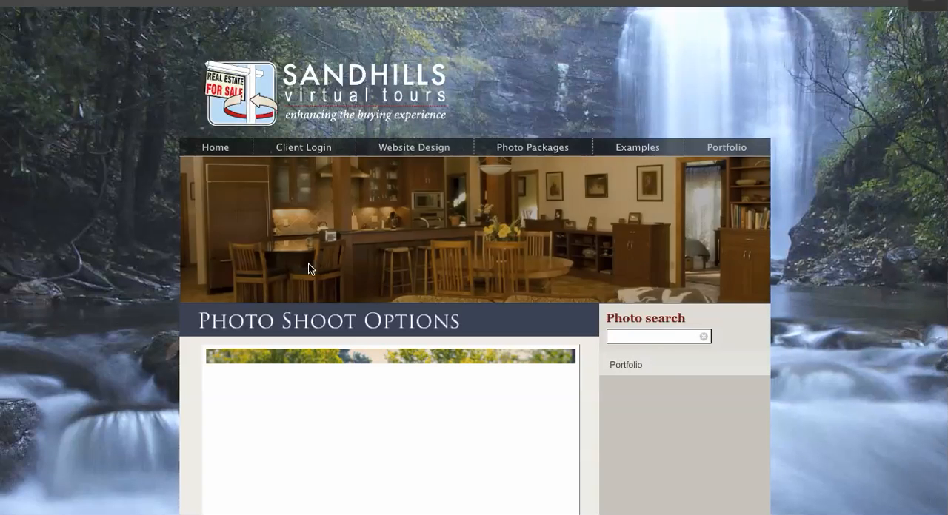
scroll(103, 178, down, 3)
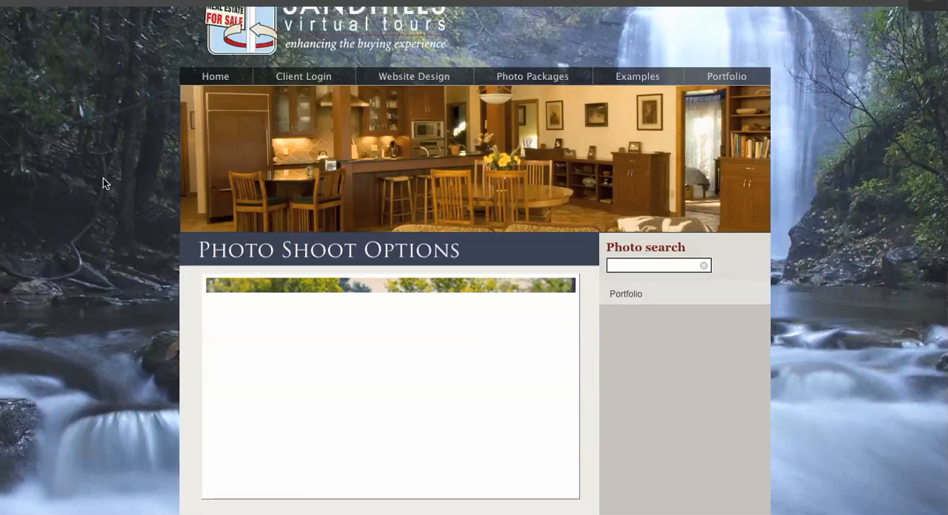
scroll(103, 179, down, 6)
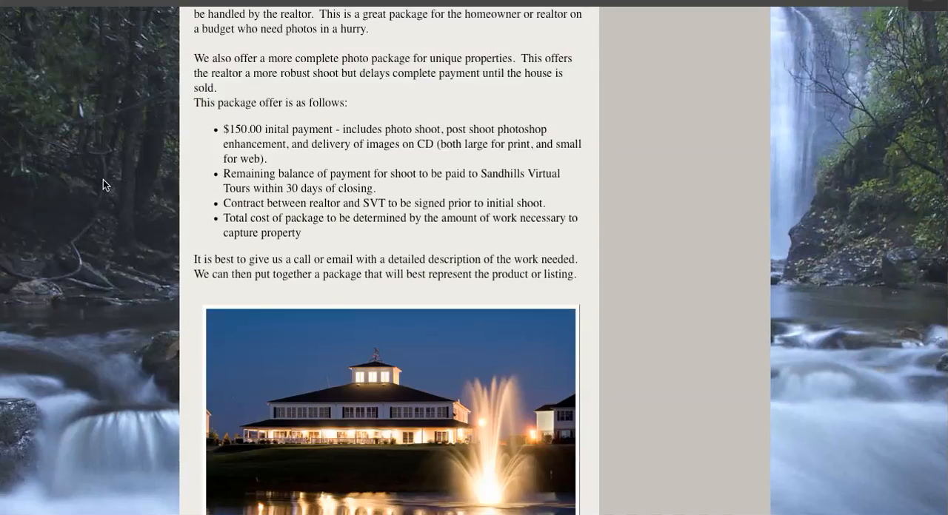
scroll(103, 181, up, 10)
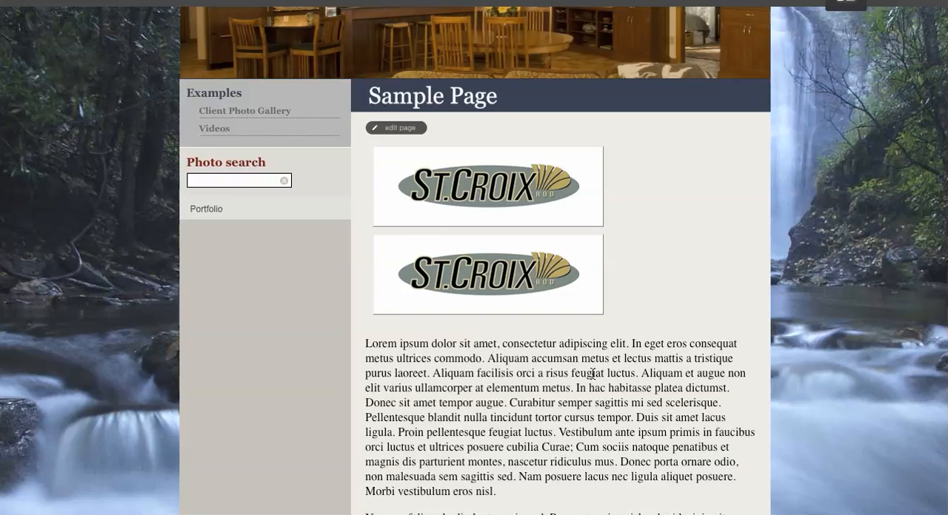
scroll(414, 331, down, 2)
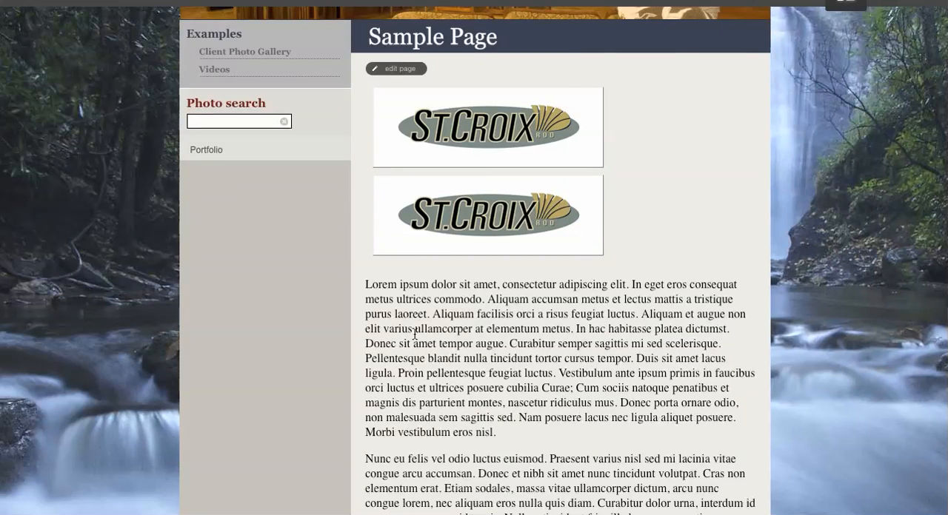
scroll(415, 334, down, 1)
scroll(414, 334, up, 3)
scroll(413, 334, down, 1)
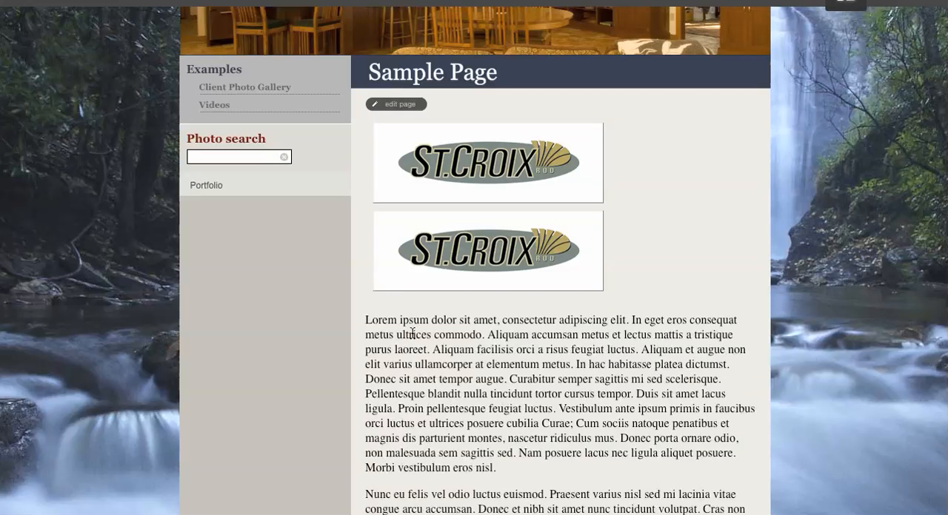
scroll(412, 334, down, 2)
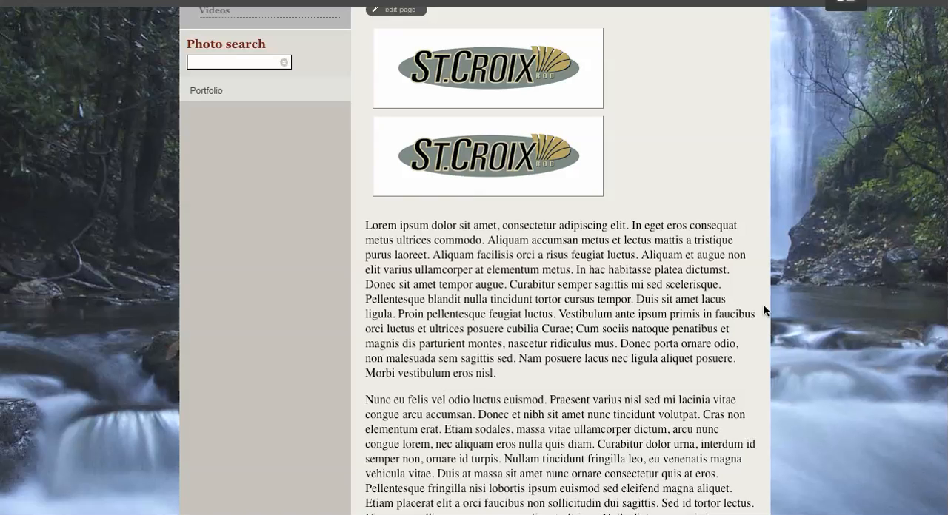
scroll(466, 283, up, 4)
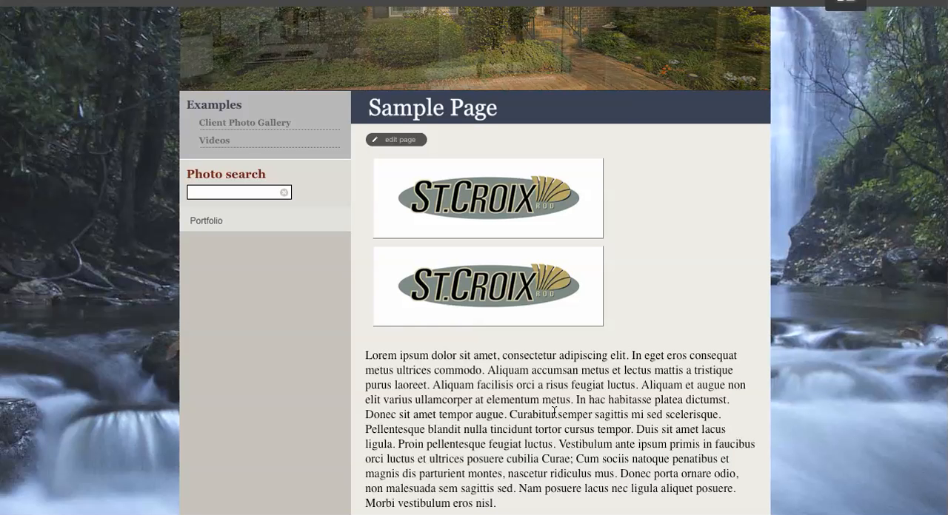
scroll(512, 405, up, 1)
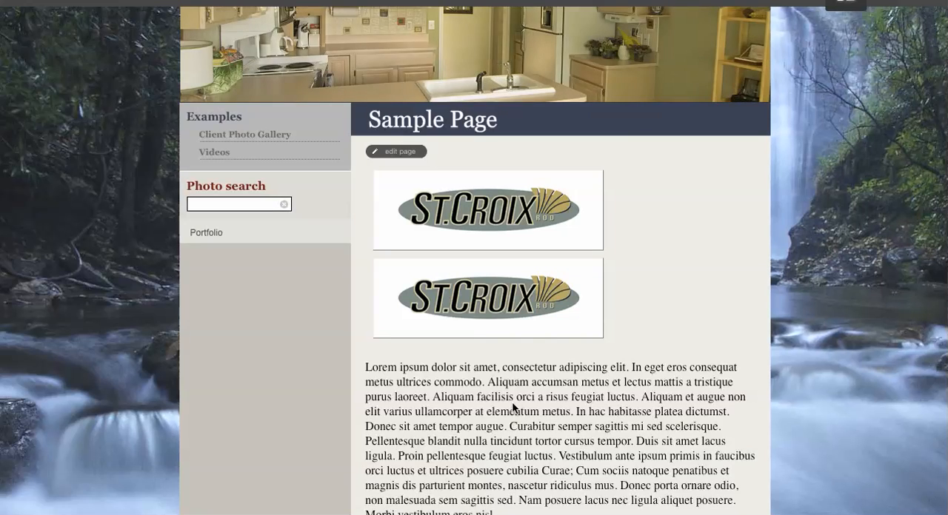
scroll(511, 401, up, 3)
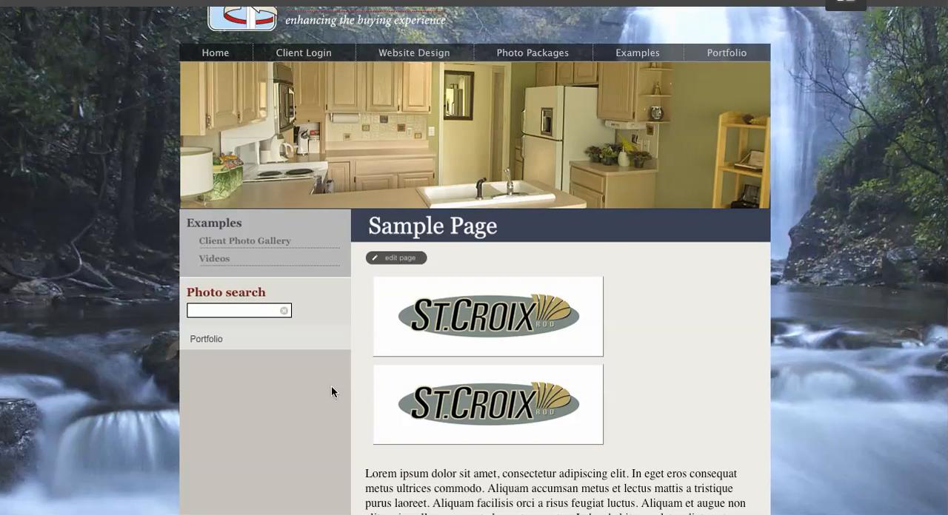
scroll(331, 385, down, 4)
scroll(354, 392, down, 8)
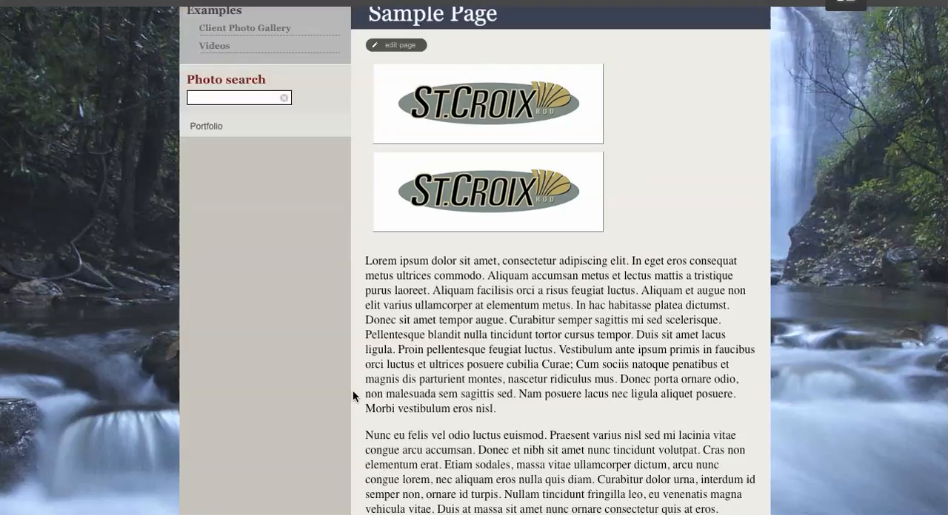